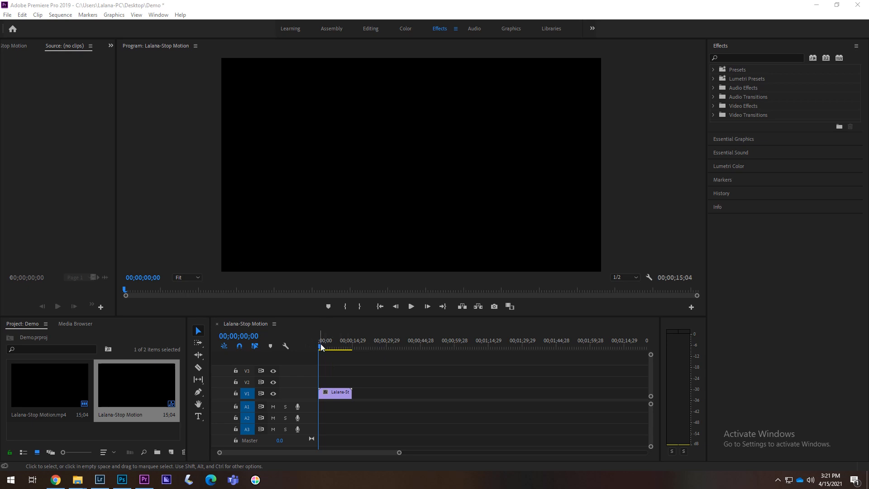
Move the playhead to the frame at 00;00;10;19 in the Lalana-Stop Motion sequence.
click(325, 346)
drag(324, 347, 343, 353)
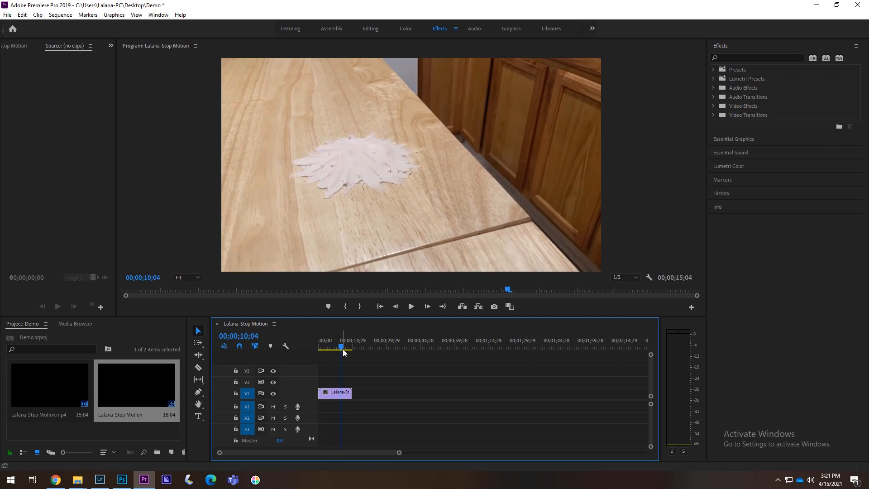
click(425, 308)
click(425, 308)
click(426, 309)
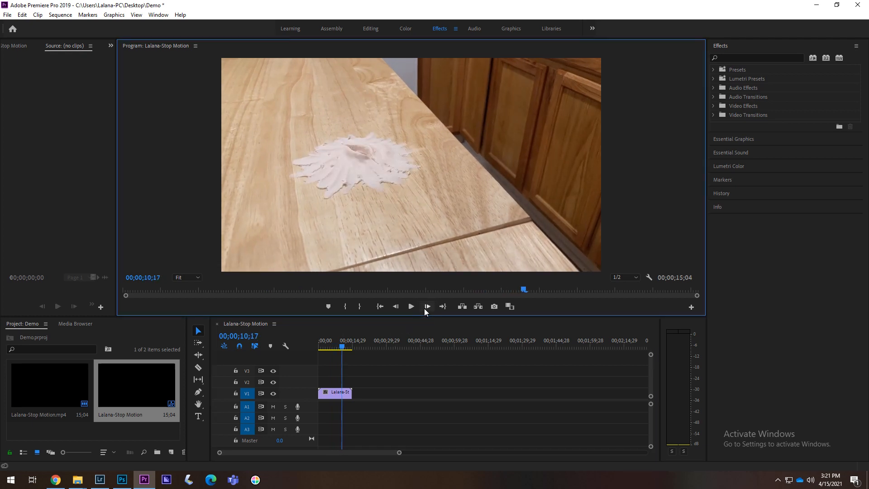
click(424, 308)
click(424, 308)
Export the current frame as a JPEG still named "Frame #1" in the existing destination folder.
click(494, 306)
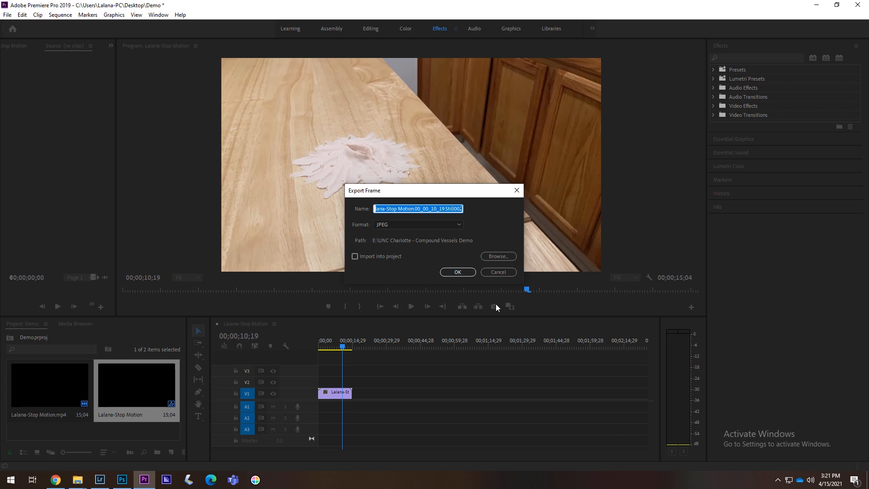
text(Frame )
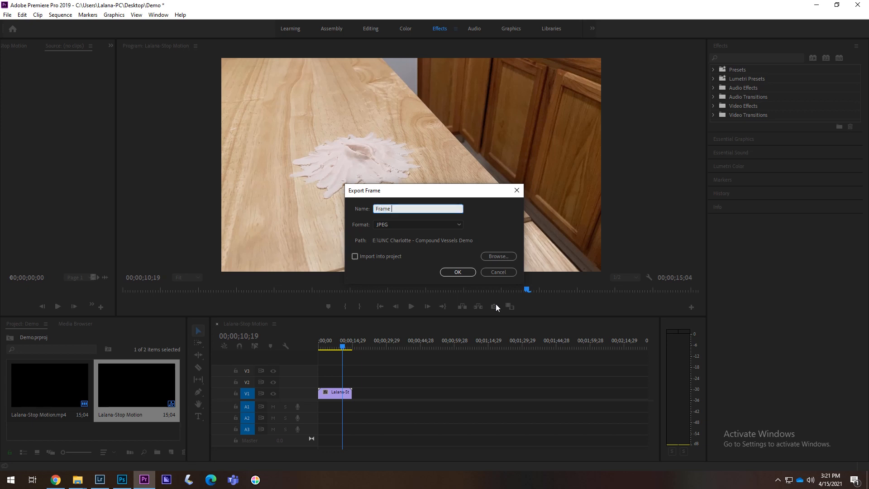
text(#1)
click(451, 224)
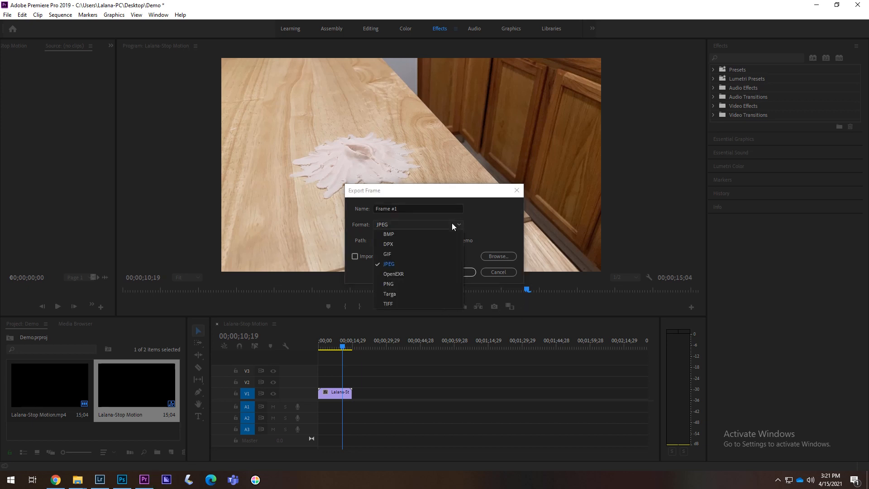
click(392, 266)
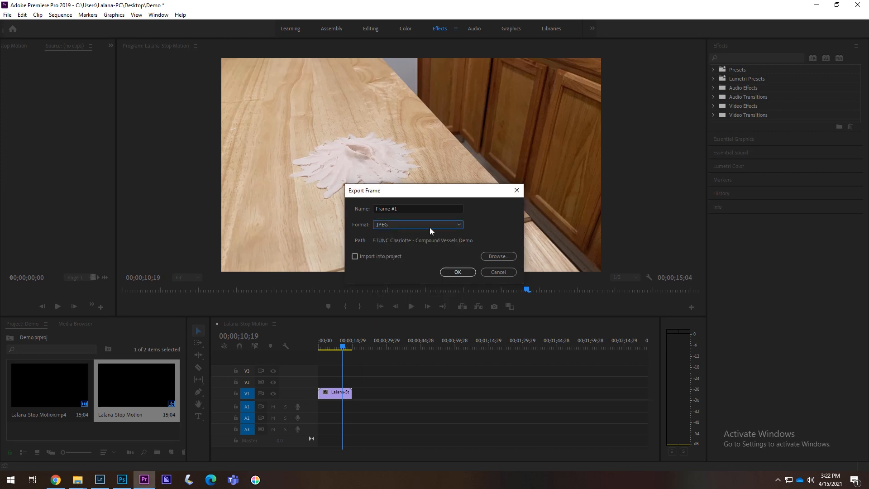
click(501, 256)
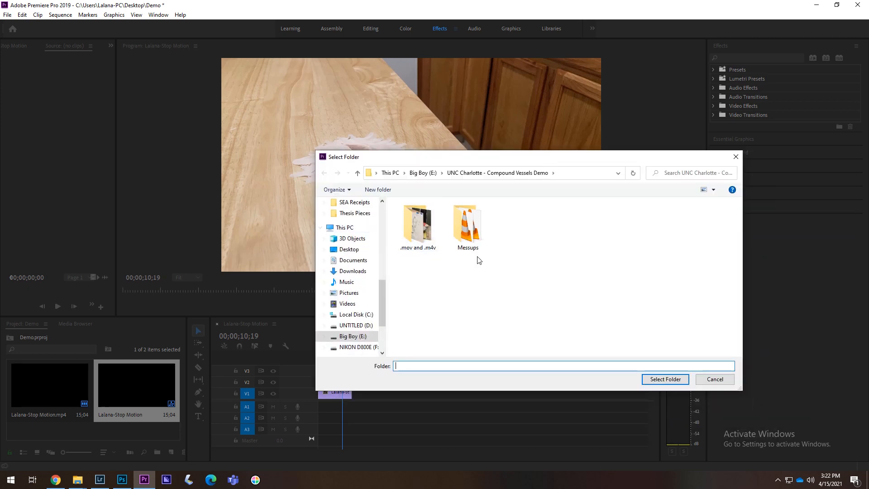
click(715, 379)
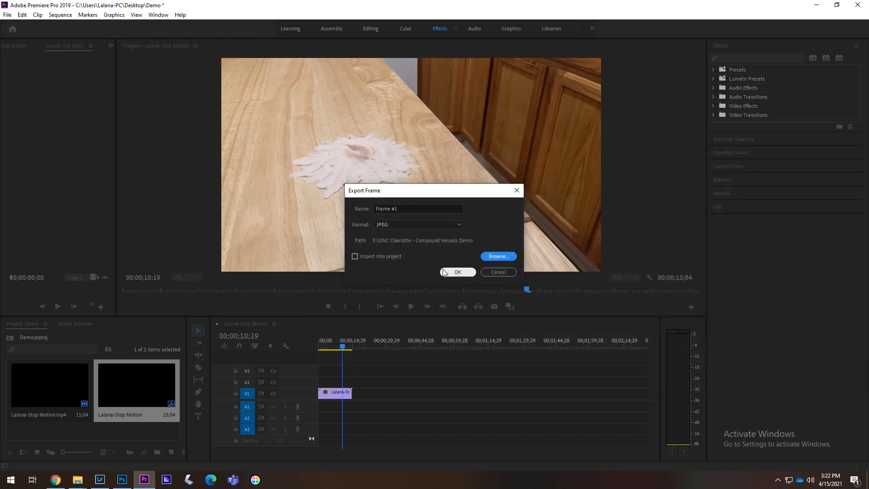
click(444, 272)
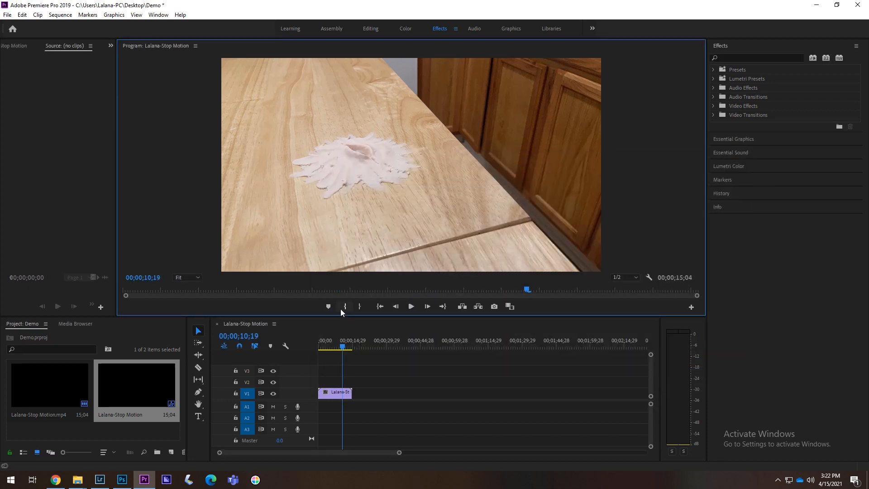
Return the playhead to the sequence start and open the media export settings for the sequence.
click(342, 350)
drag(342, 349, 286, 349)
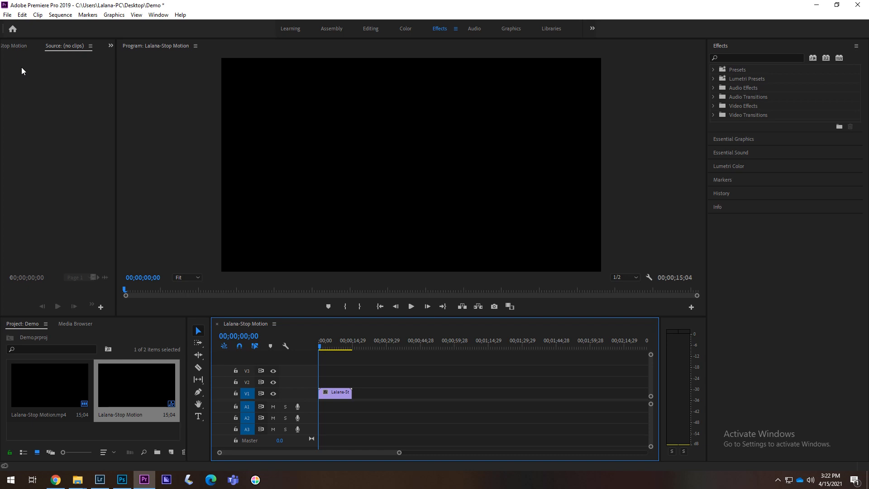
click(8, 16)
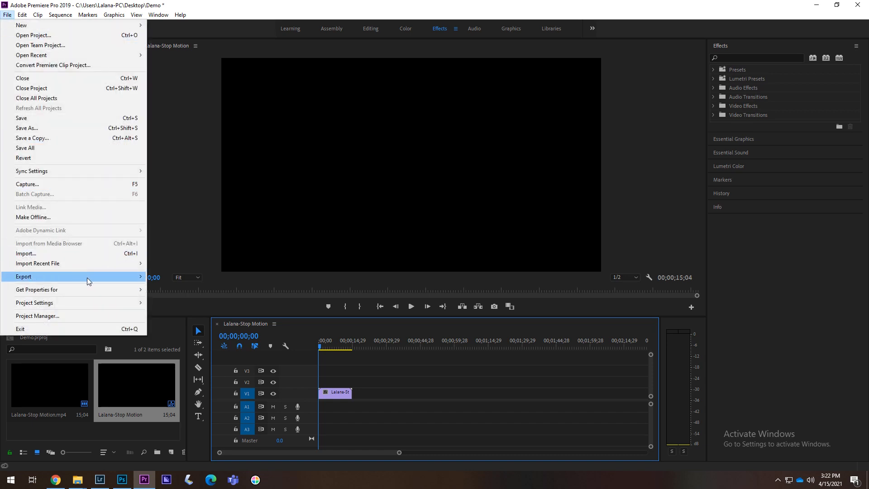
mouse_move(97, 279)
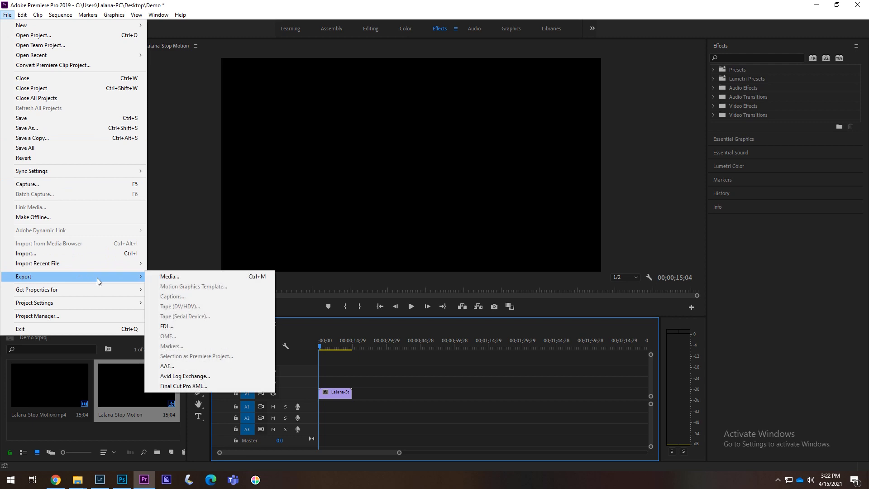
click(155, 275)
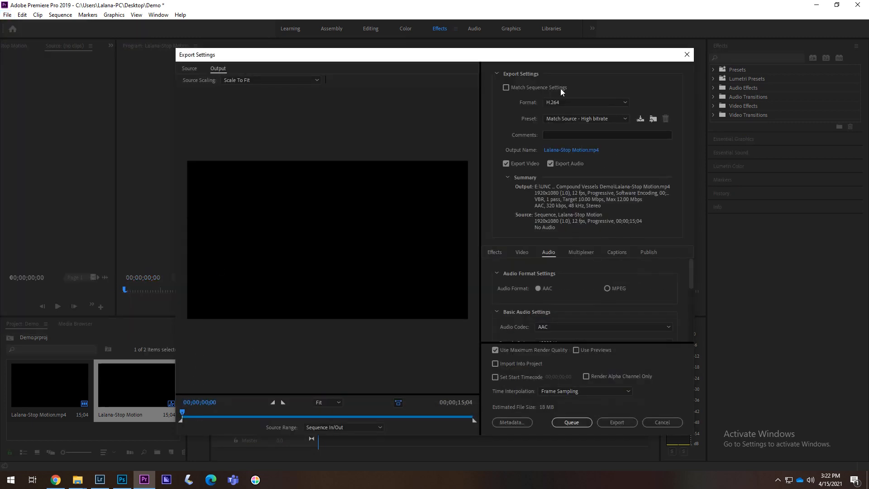
drag(529, 57, 506, 60)
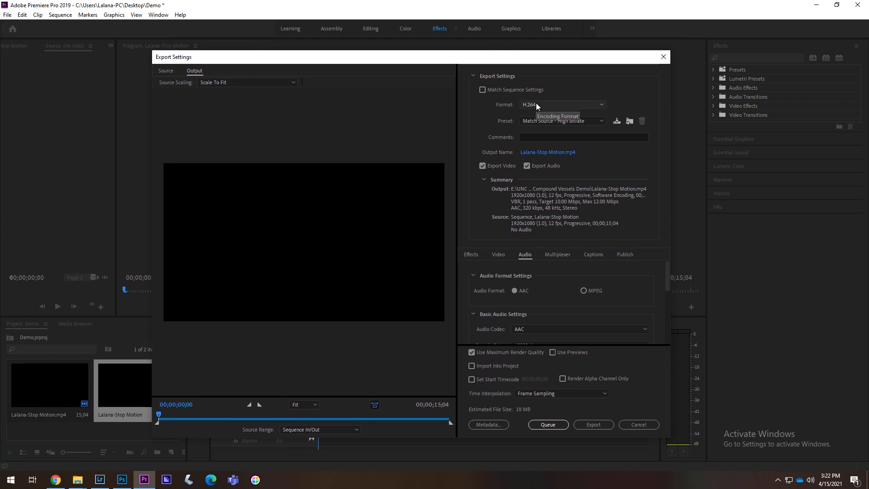
Set the export format to H.264 with the Match Source - High bitrate preset.
click(553, 103)
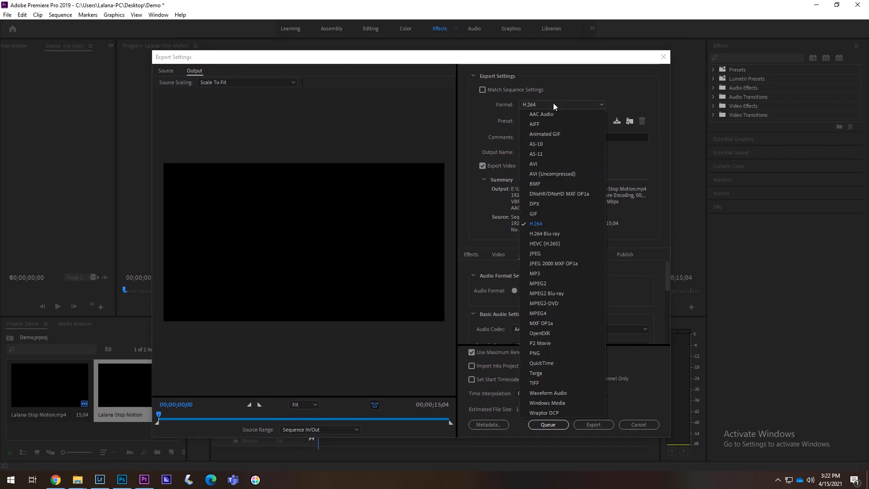
click(540, 222)
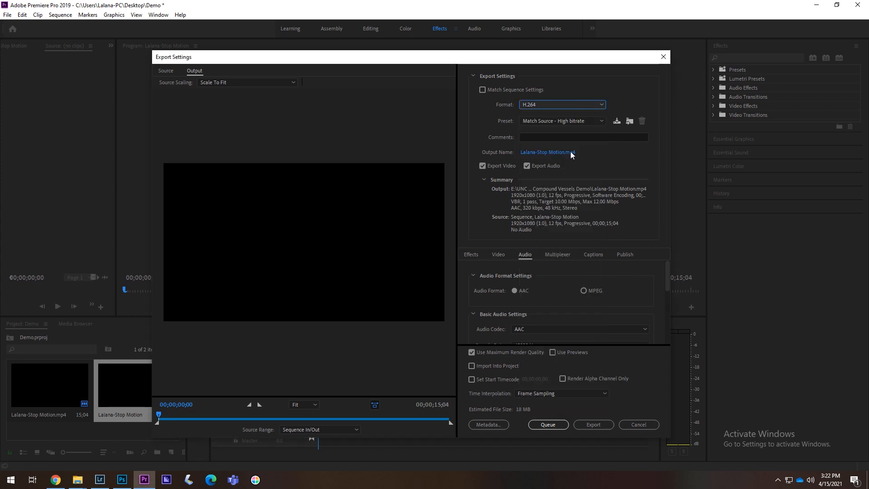
click(639, 92)
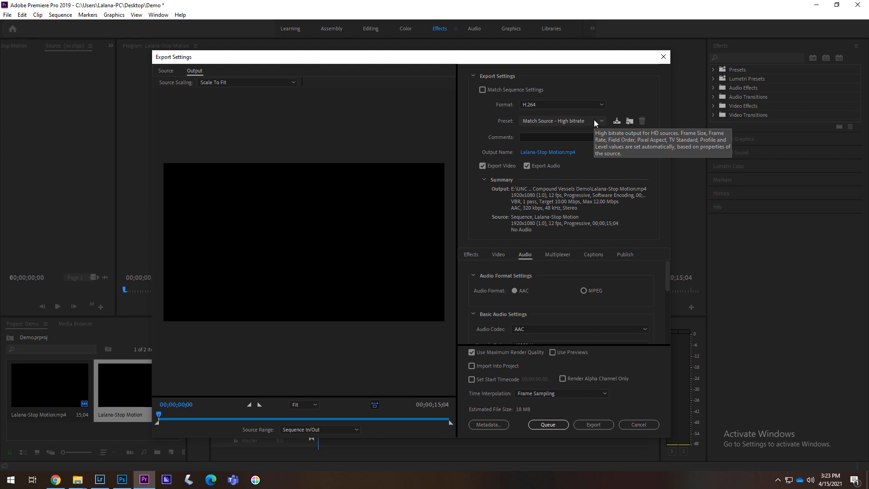
click(556, 125)
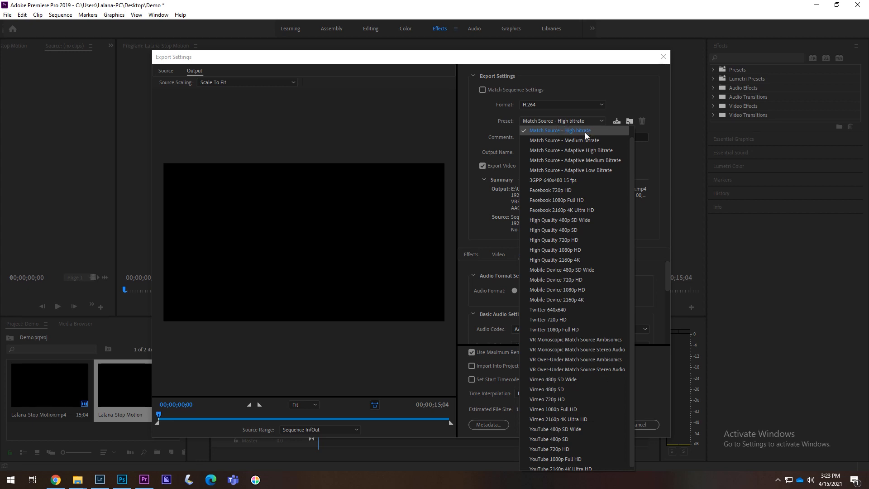
scroll(557, 323, up, 1)
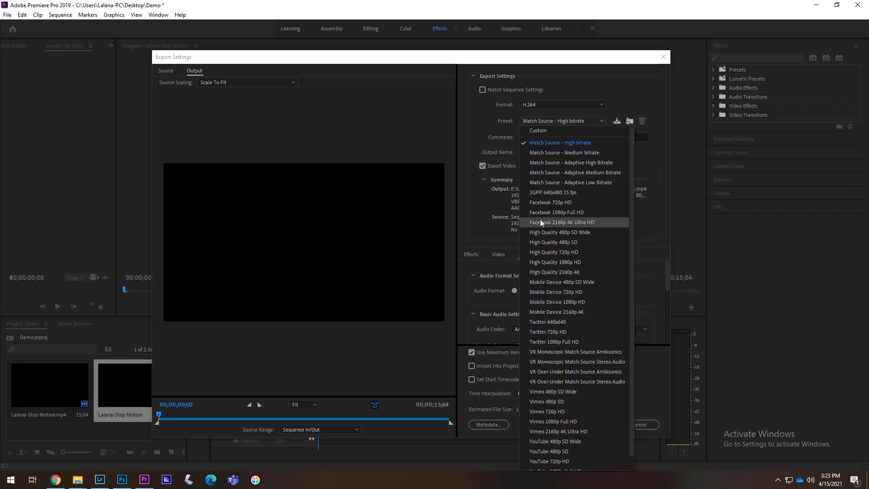
click(555, 143)
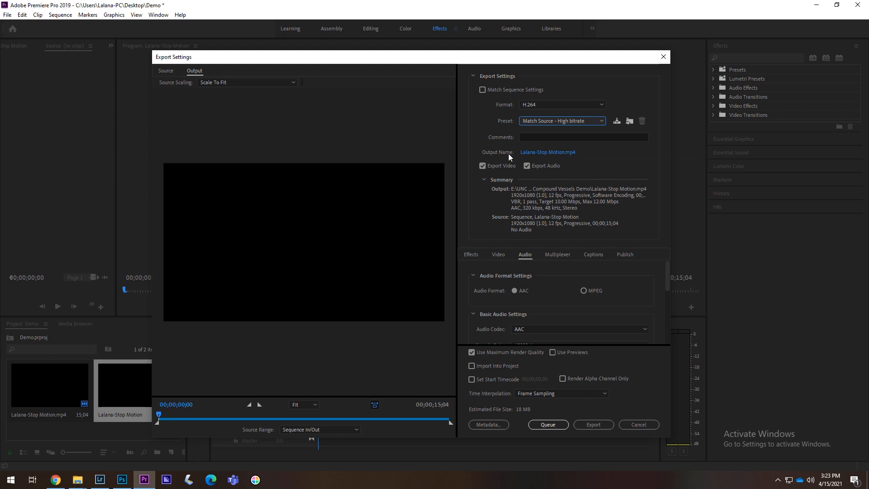
Set the output file name to "Your Title Here_" followed by the author's full name, saved in the UNC Charlotte - Compound Vessels Demo folder.
click(550, 154)
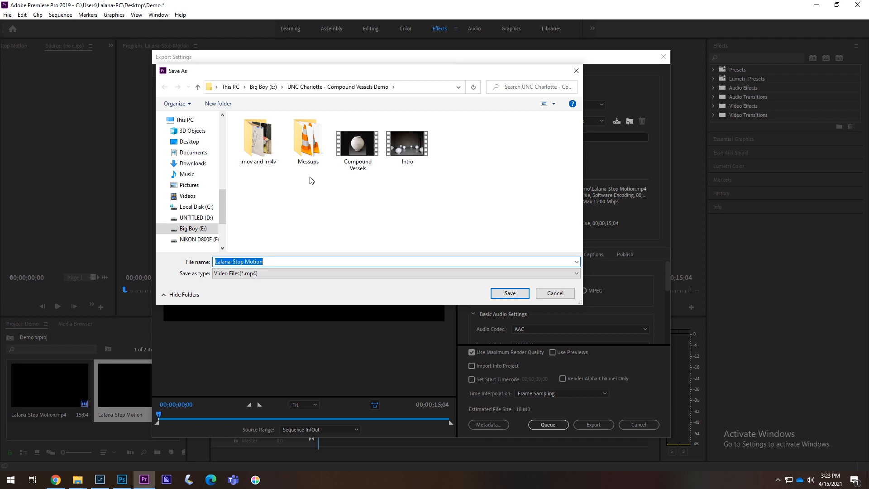
text(Your Title Here_Lalana Fedorschak)
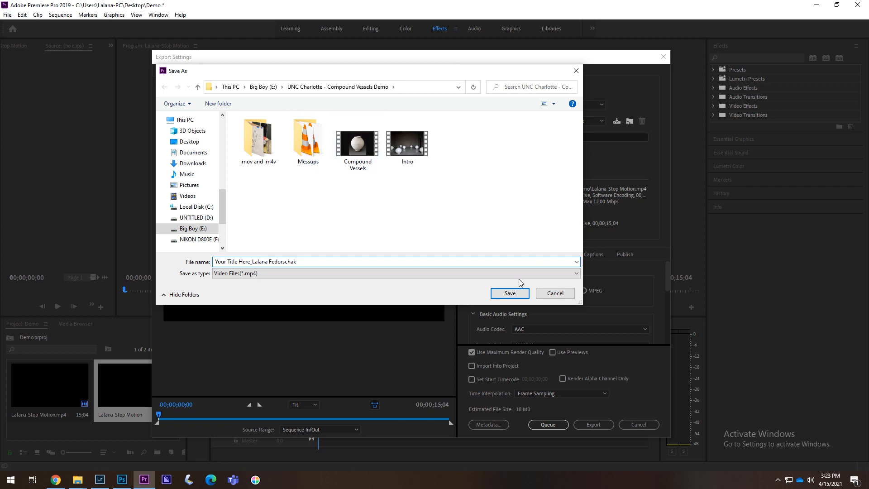
click(510, 293)
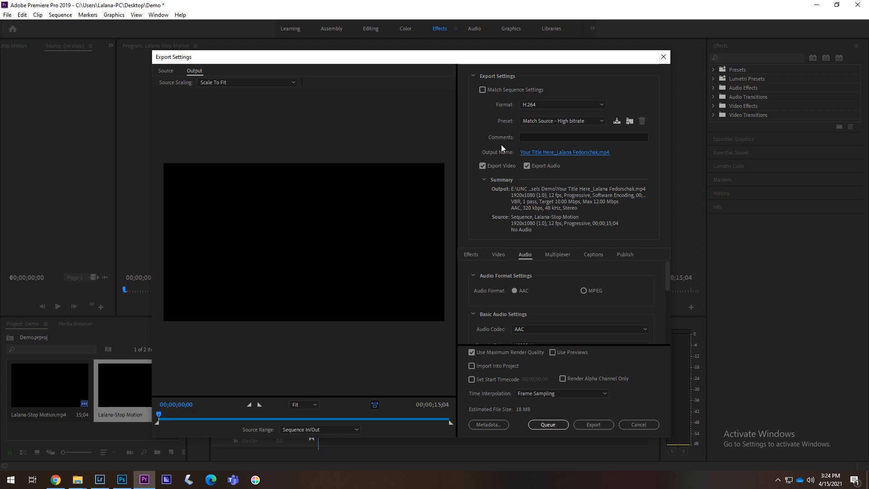
Try to exclude both video and audio from the export, and re-enable video export.
click(481, 165)
click(527, 166)
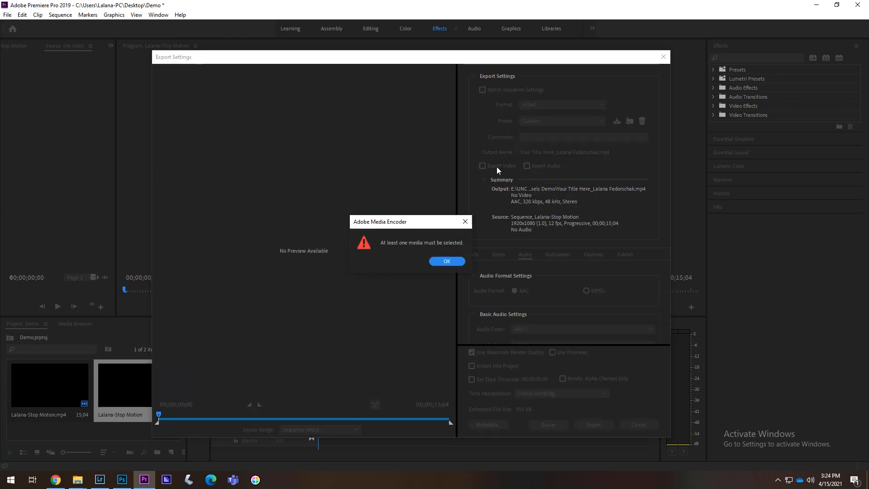
click(454, 264)
click(502, 166)
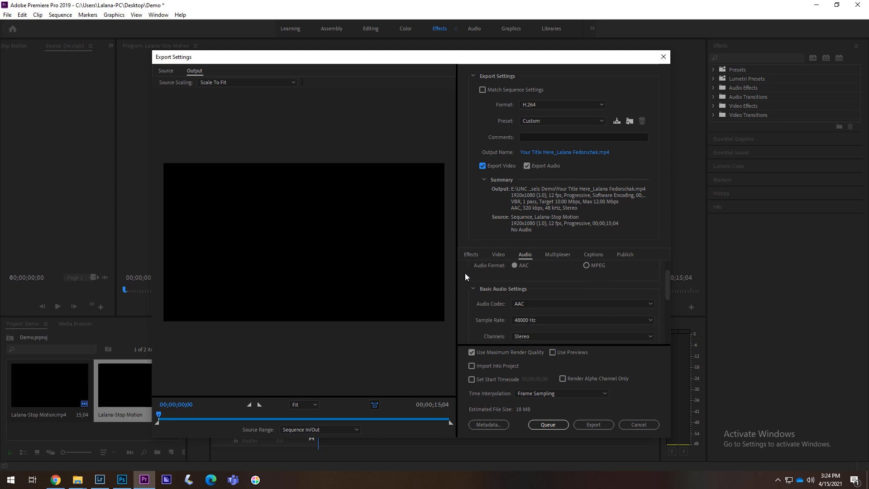
Set the channels in the export's basic audio settings to Stereo.
scroll(465, 273, up, 1)
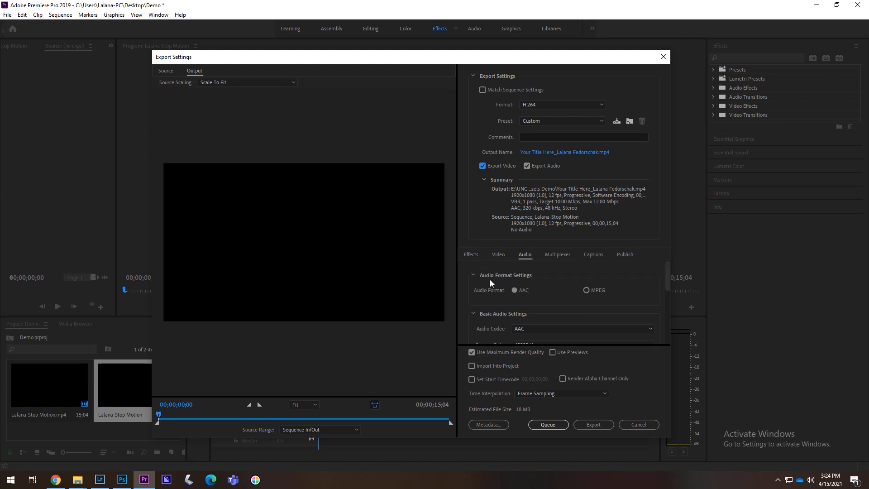
scroll(485, 297, down, 1)
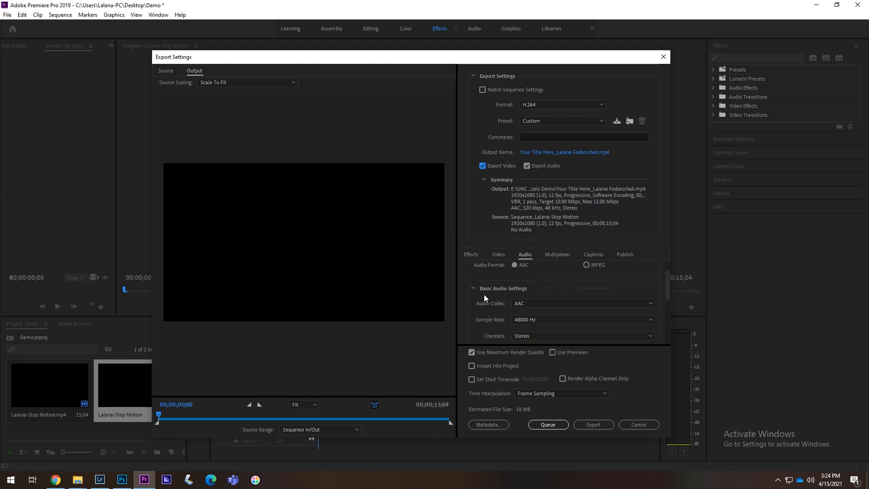
scroll(484, 296, down, 1)
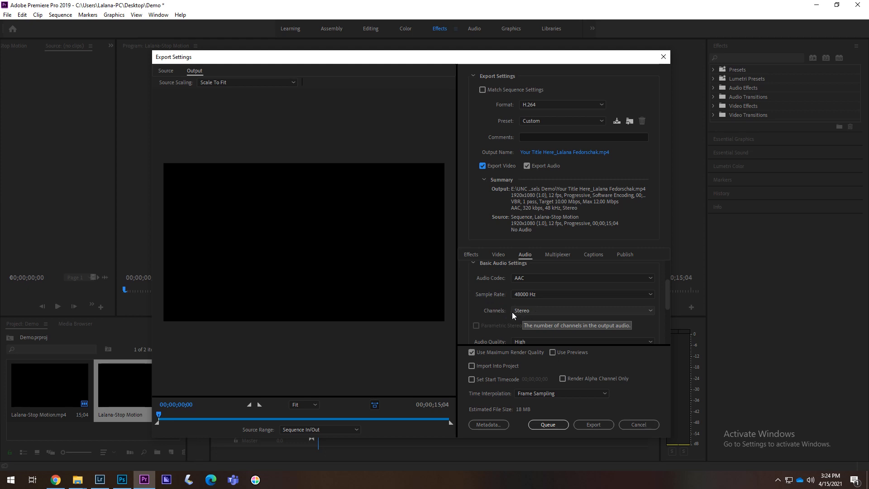
click(535, 310)
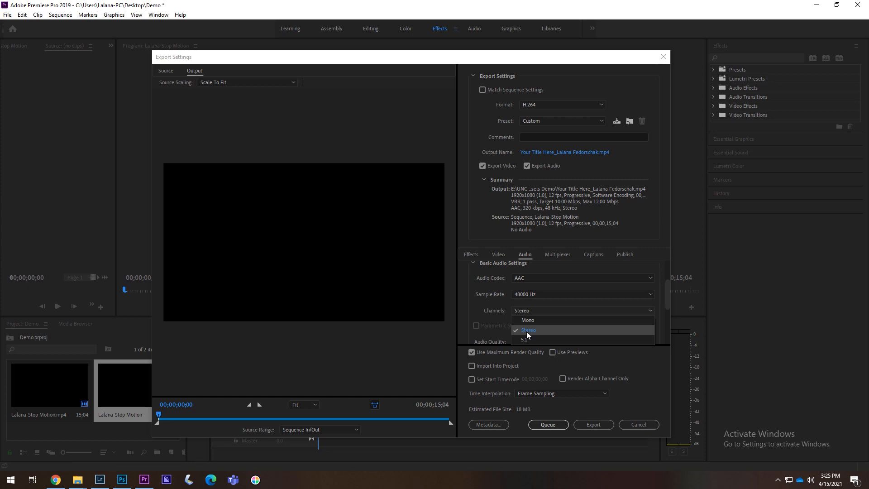
click(527, 330)
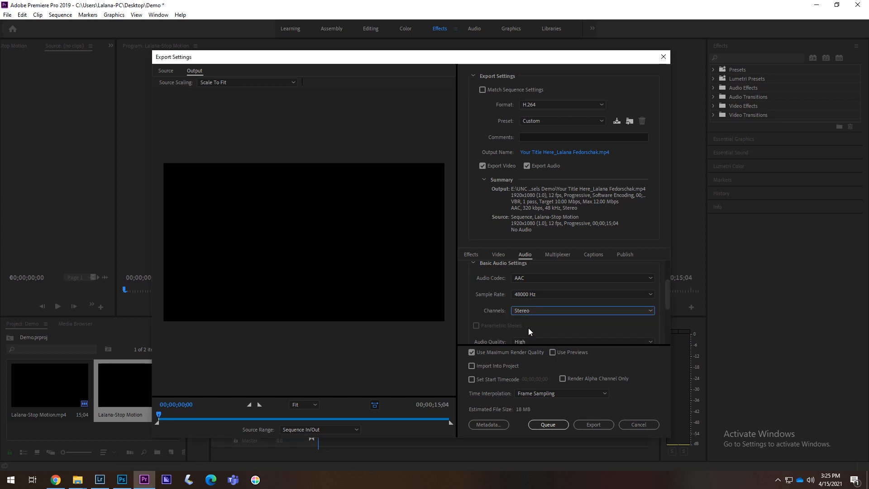
Review the remaining audio and bitrate settings of the export, and choose Frame Sampling for time interpolation.
scroll(474, 303, down, 1)
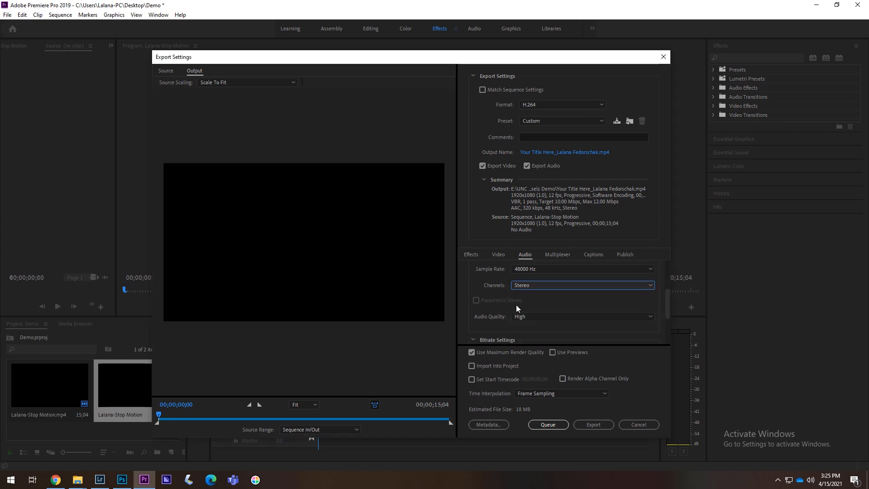
scroll(485, 311, down, 2)
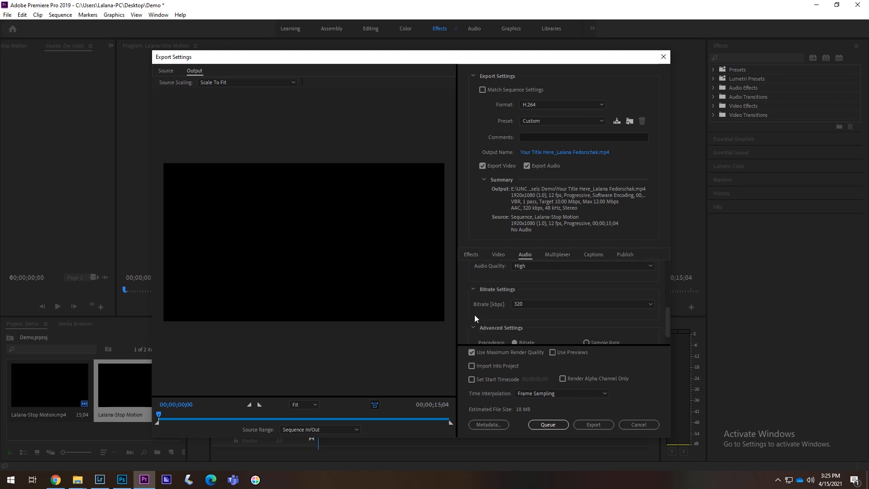
scroll(474, 304, down, 1)
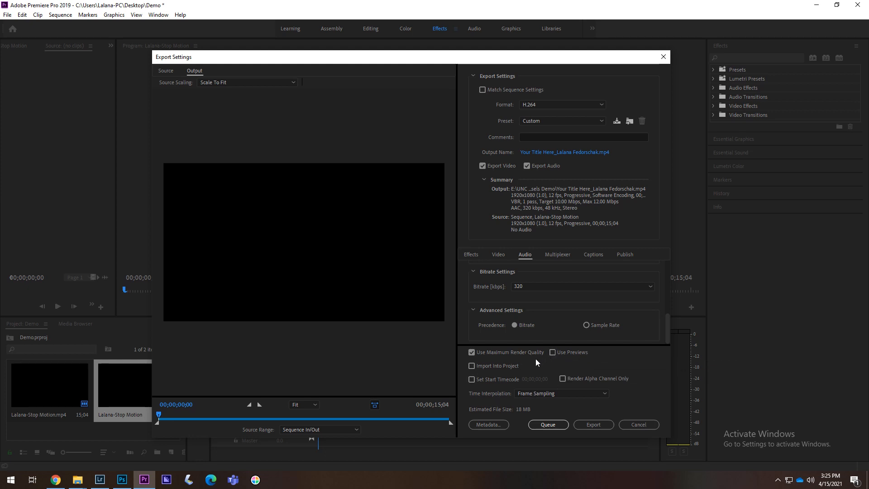
click(571, 397)
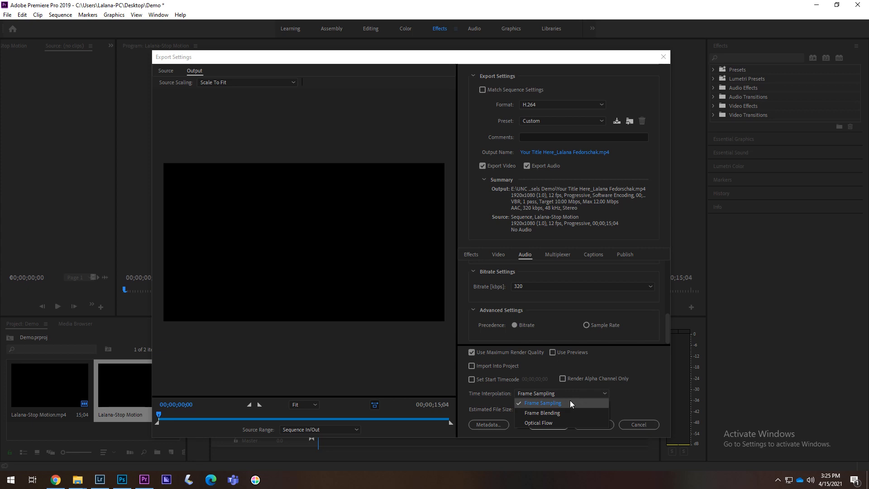
click(570, 401)
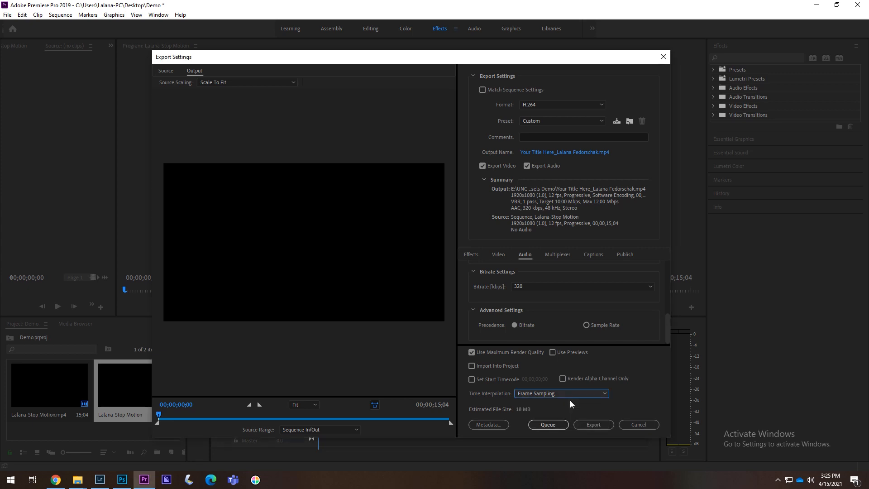
click(626, 388)
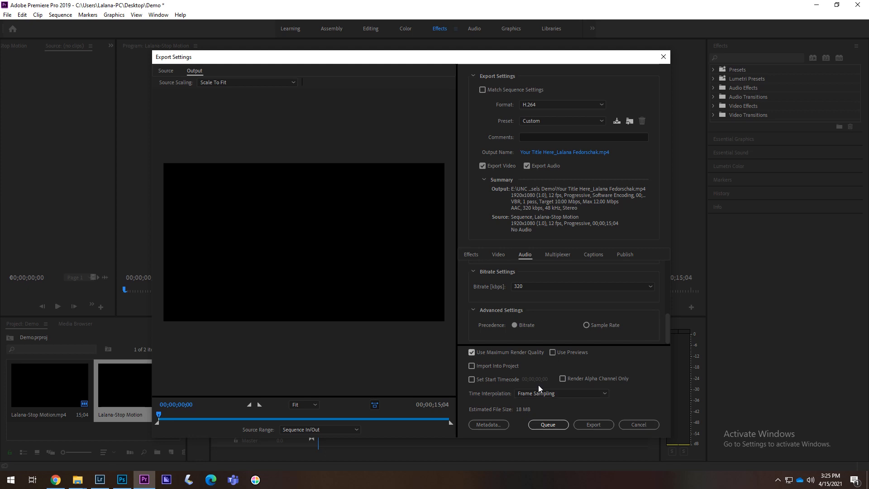
Choose H.264 as the export format and export the stop-motion sequence directly.
click(538, 105)
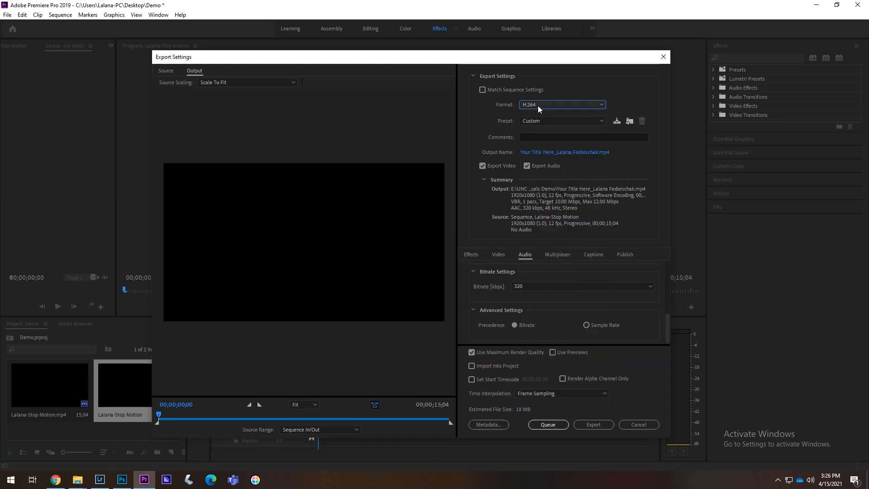
click(538, 105)
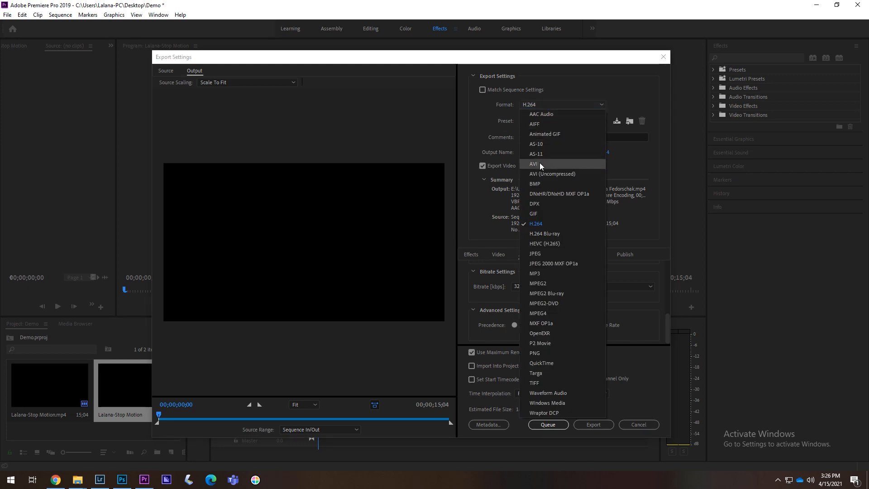
click(539, 221)
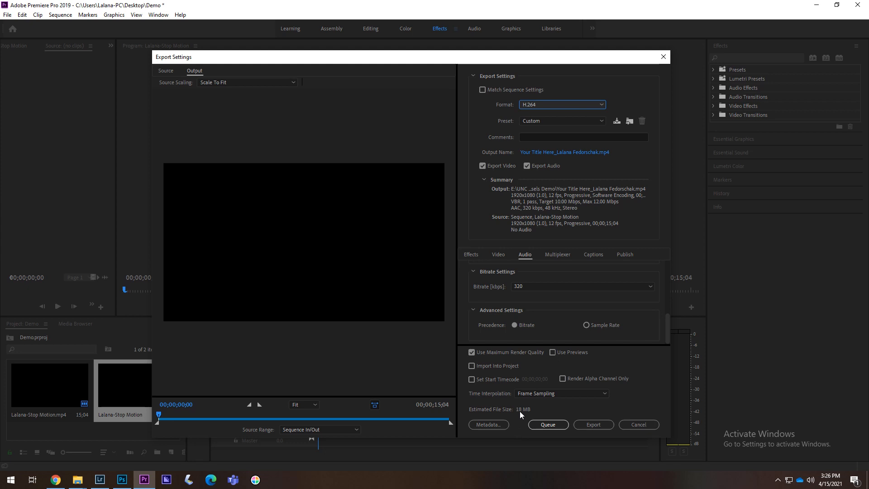
click(596, 422)
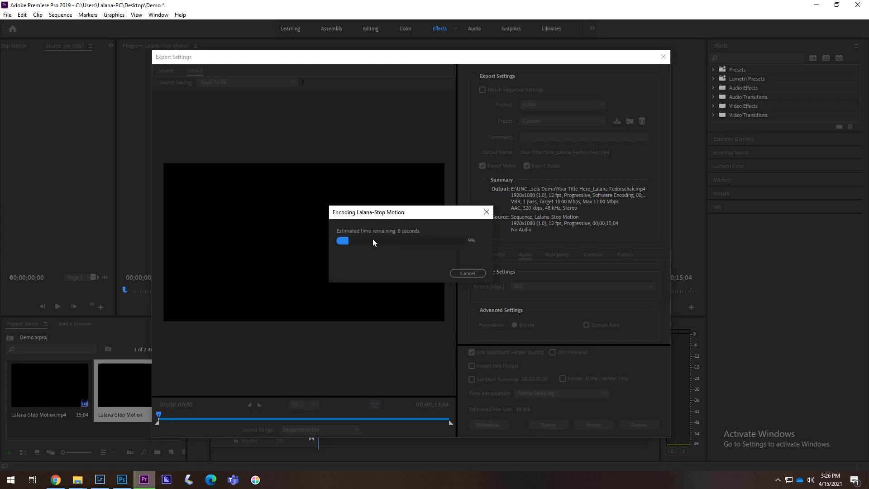